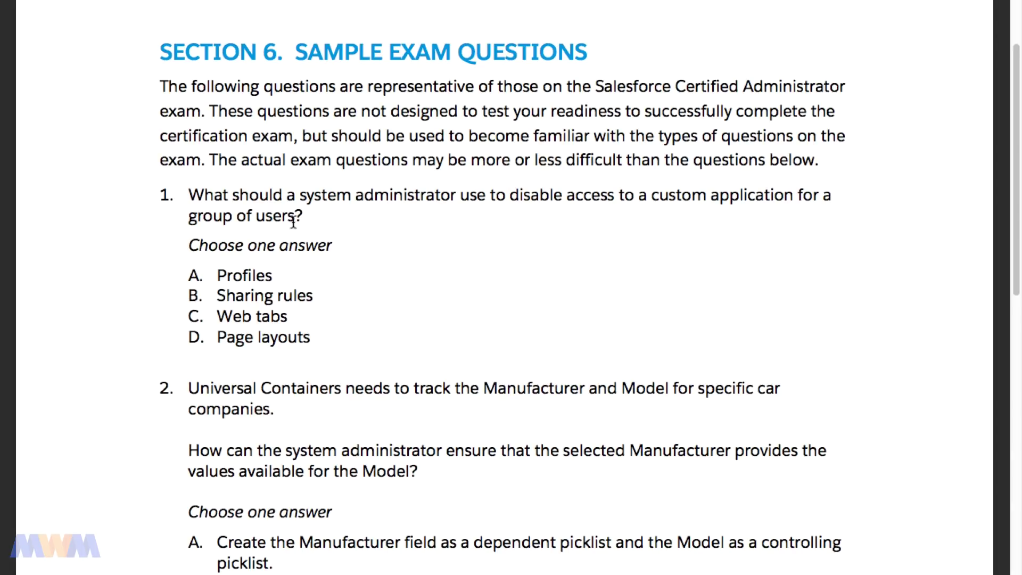
Highlight question 1's wording, its 'Choose one answer' line, answers A–D and the custom app access phrase
left_click_drag(191, 195, 302, 213)
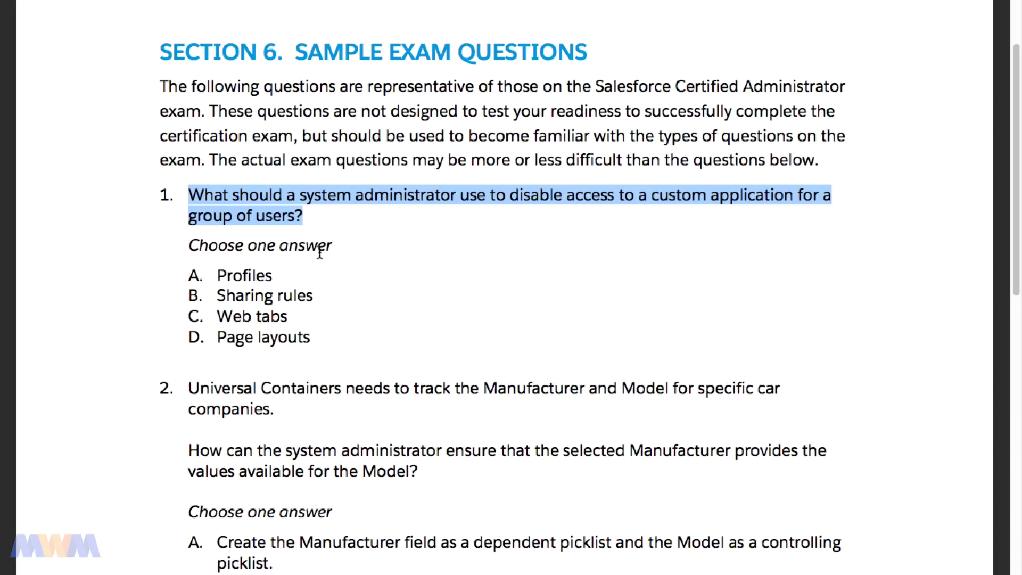
left_click_drag(234, 245, 299, 245)
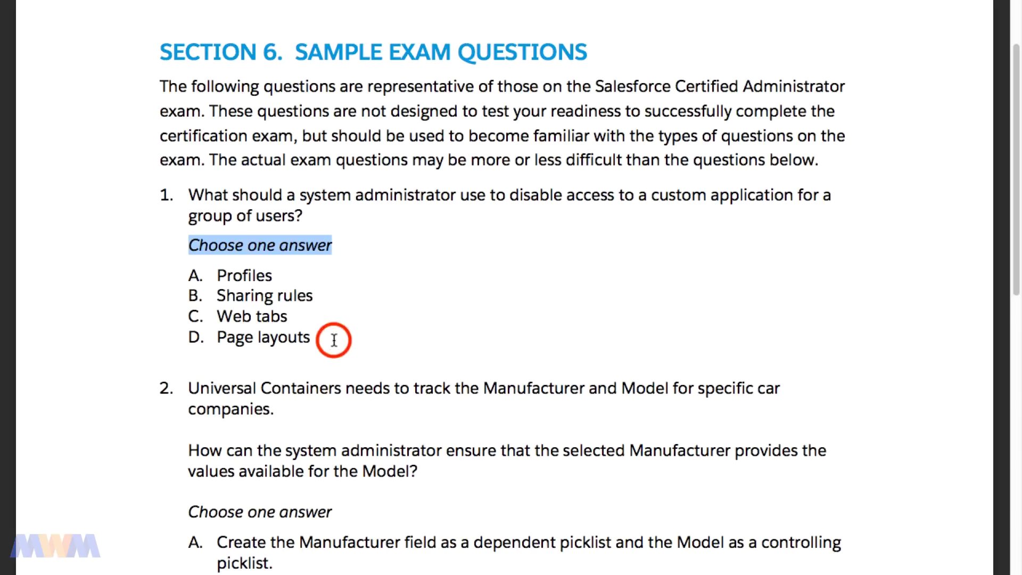
left_click_drag(331, 338, 185, 275)
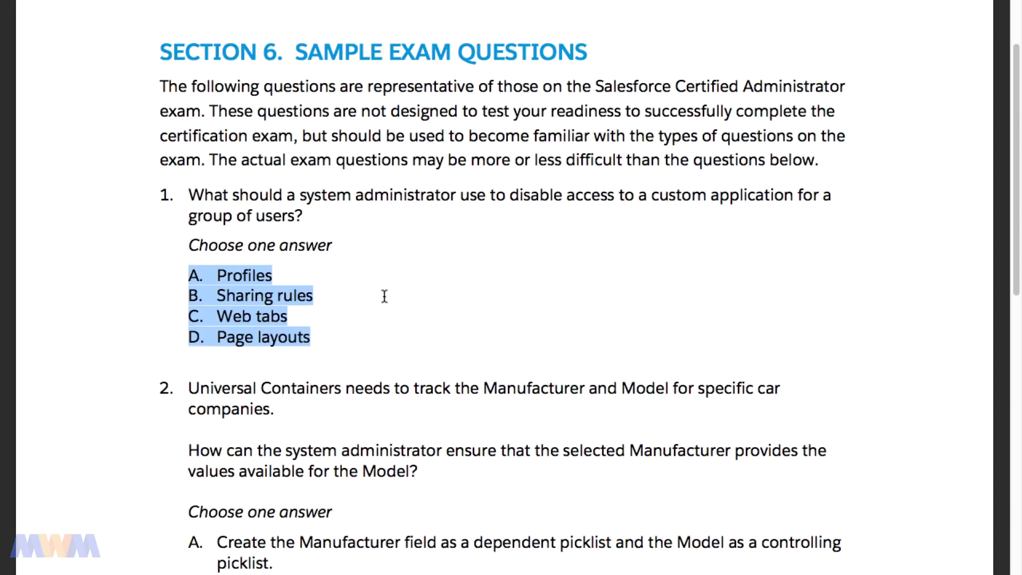
left_click_drag(536, 196, 737, 195)
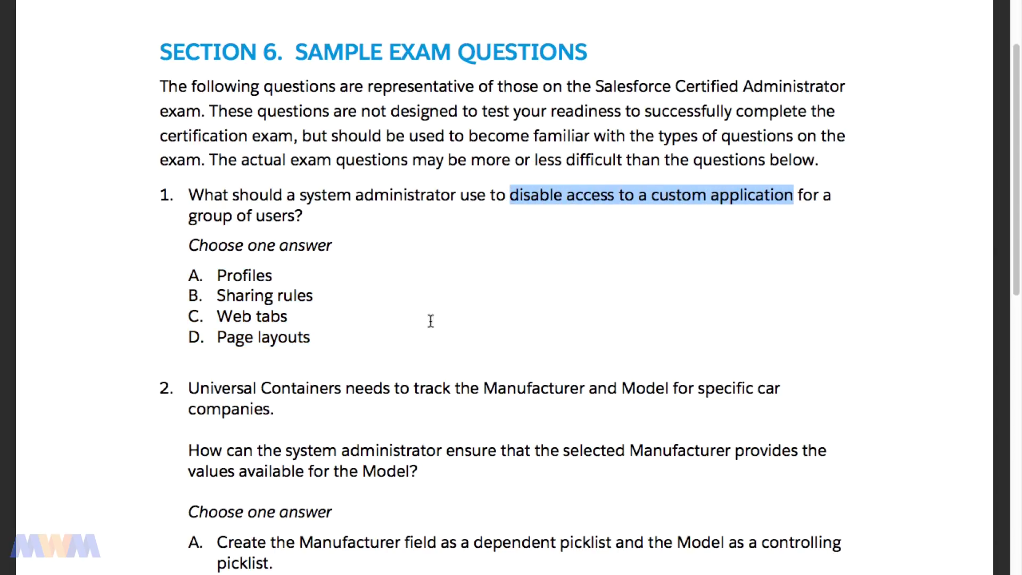
left_click(394, 332)
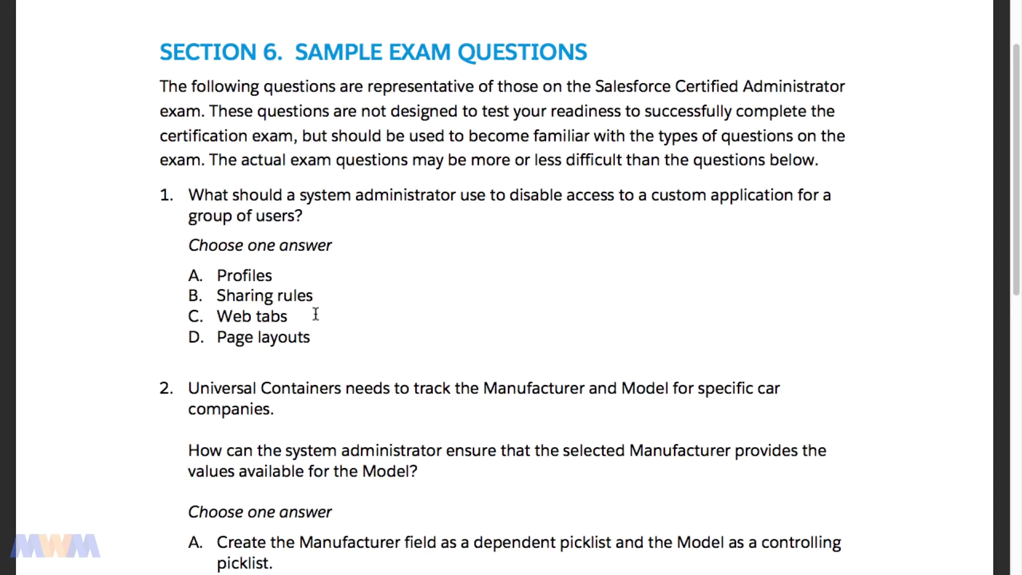
Highlight the Sharing rules, Web tabs and Page layouts answers, then return to the Salesforce browser
left_click(264, 299)
triple_click(265, 299)
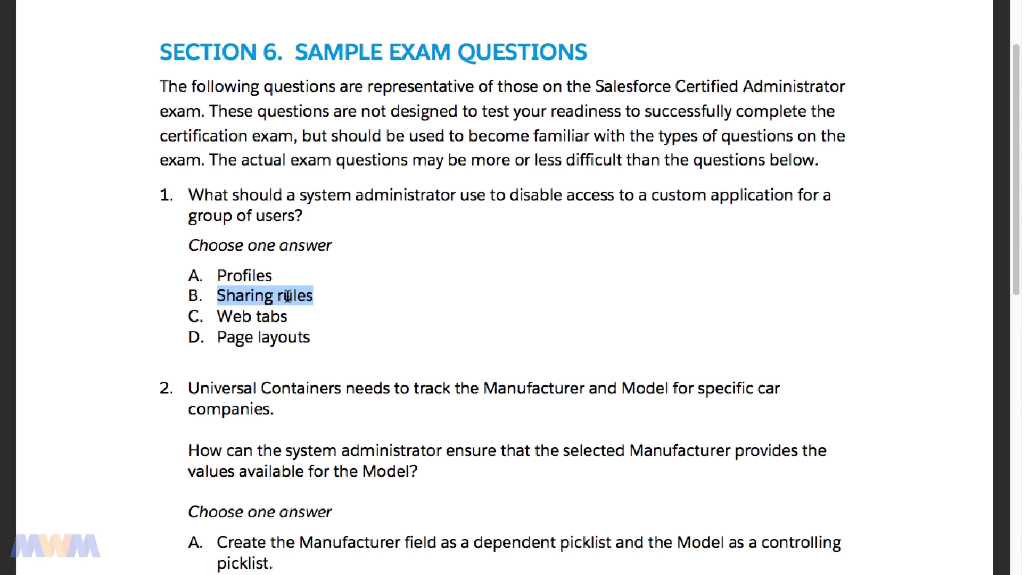
double_click(260, 319)
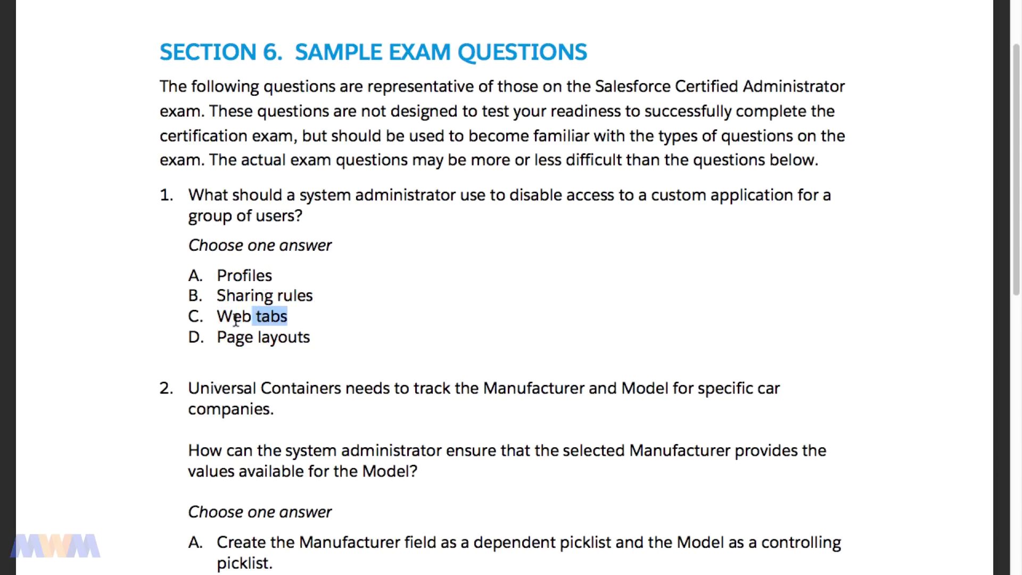
triple_click(235, 318)
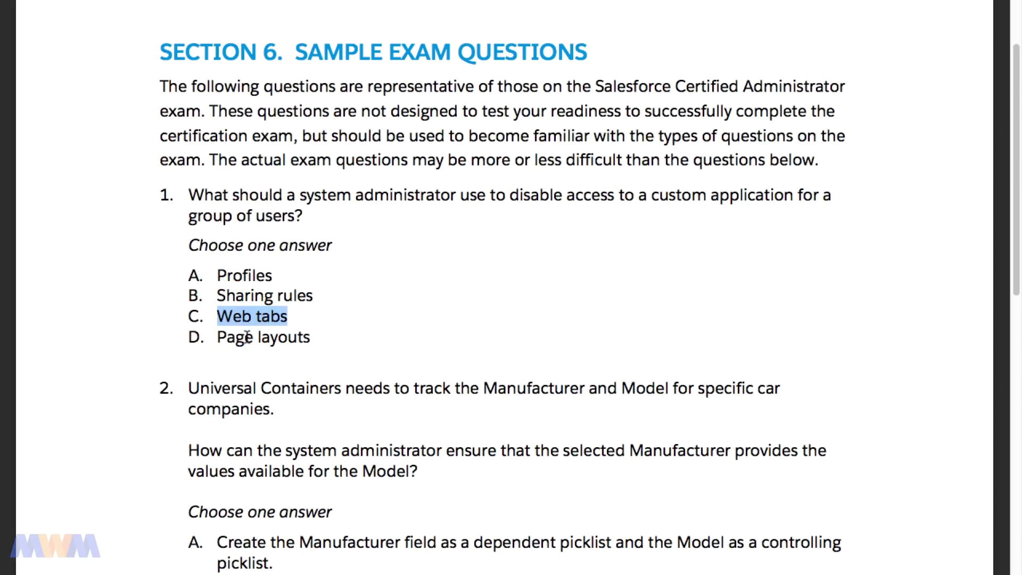
triple_click(246, 338)
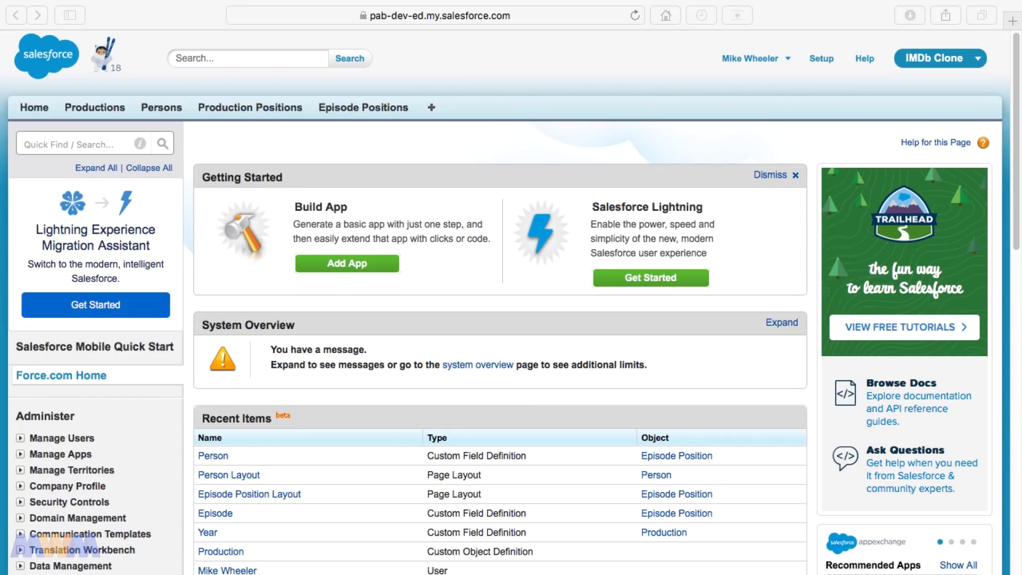
left_click(454, 50)
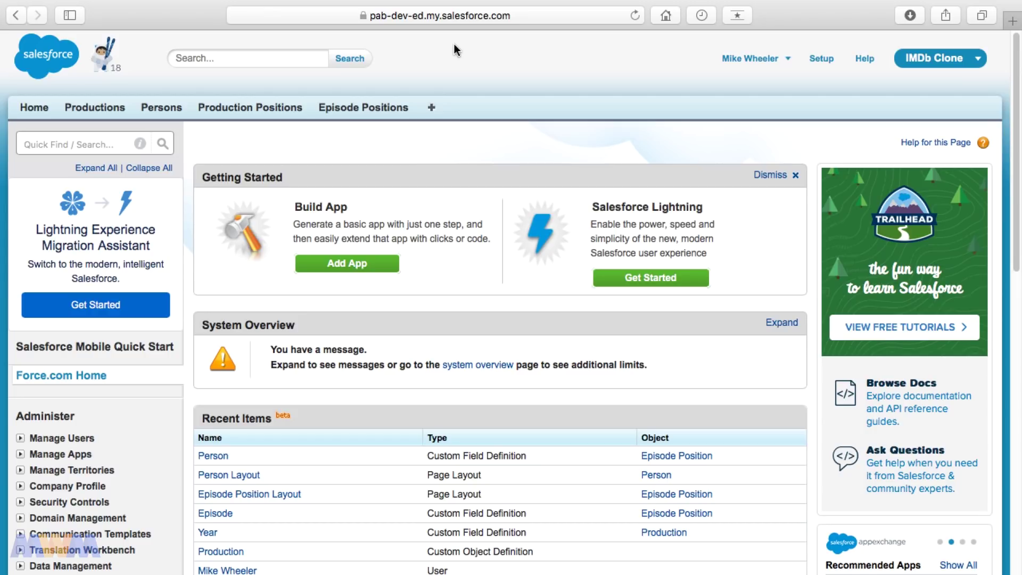
left_click(940, 80)
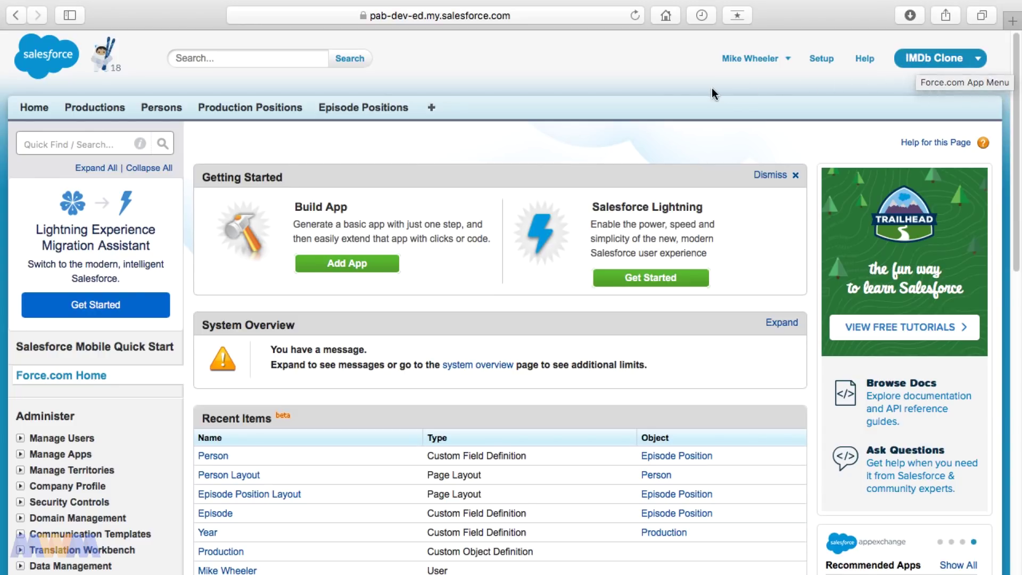
left_click(644, 86)
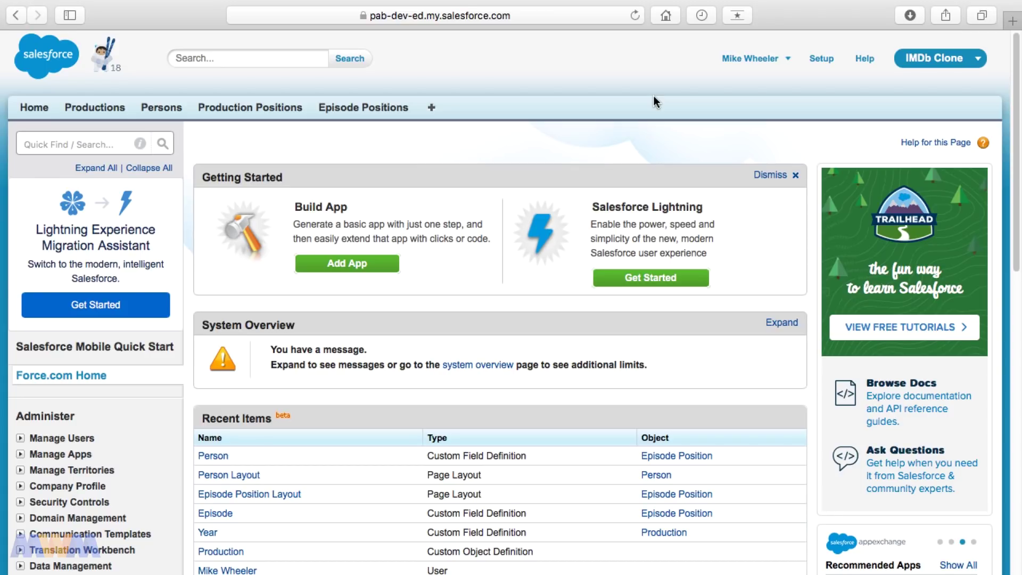
left_click(110, 141)
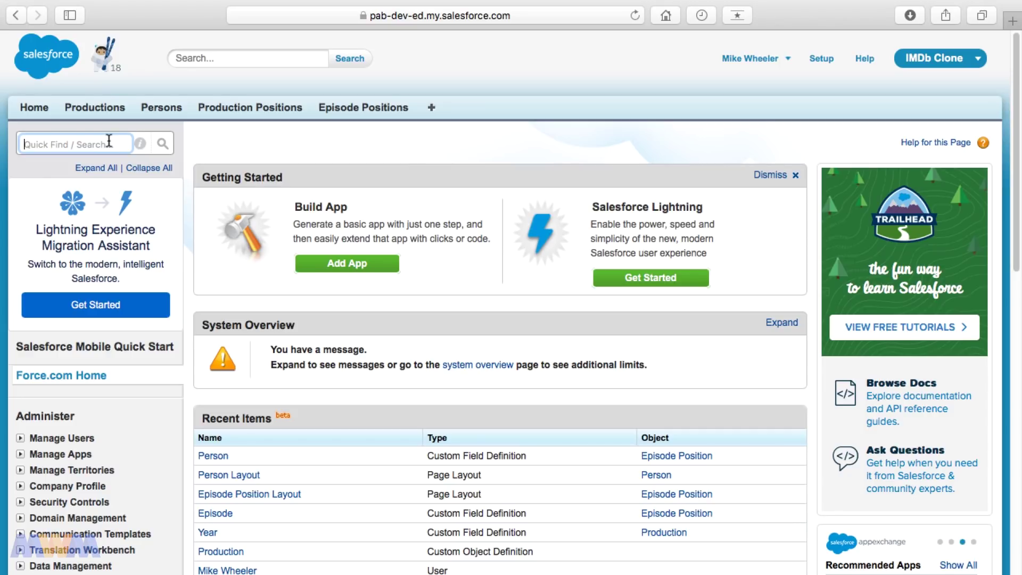
Find Profiles via Quick Find 'profil', filter to S, and open System Administrator
type("profil")
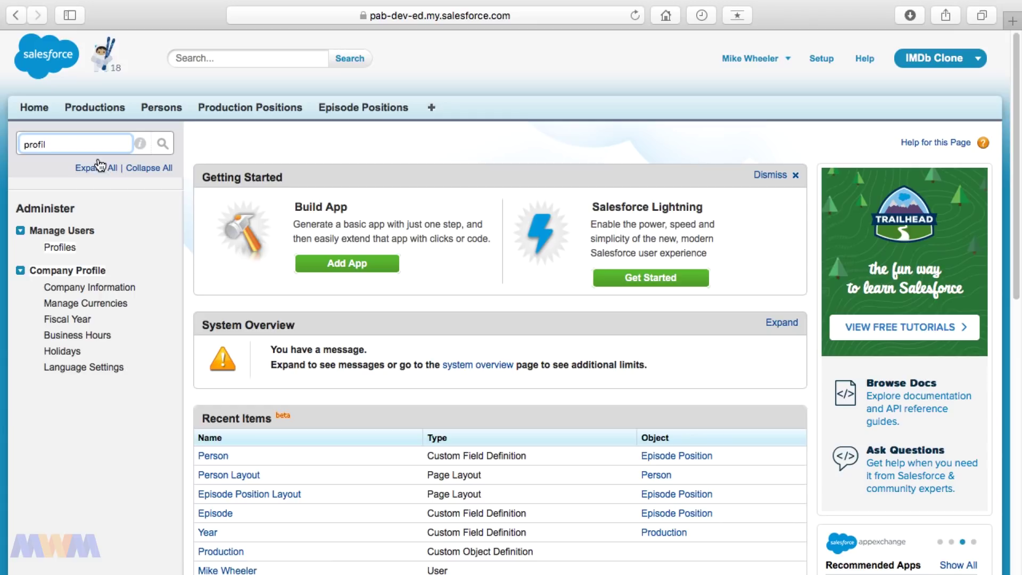
left_click(63, 248)
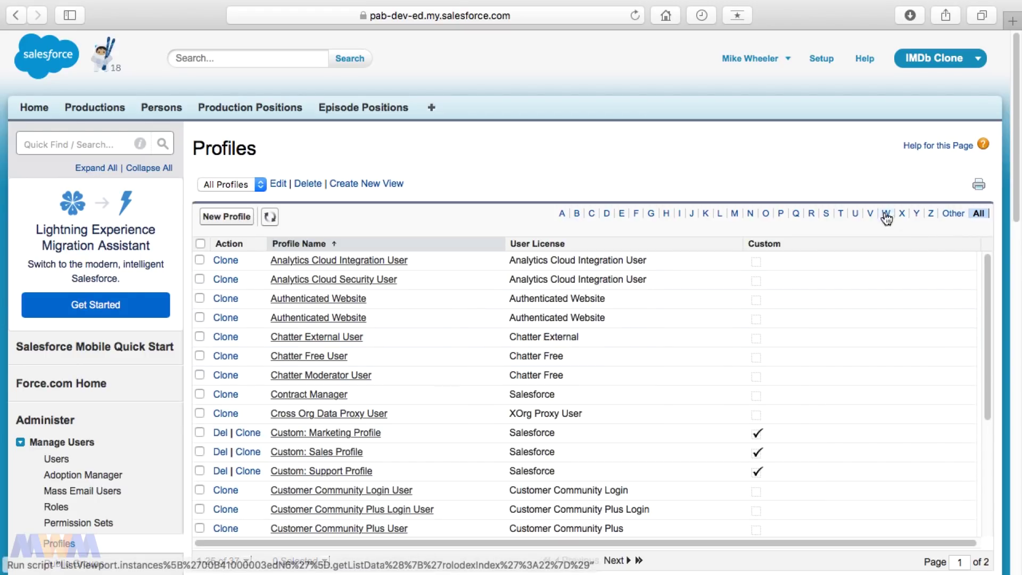
left_click(825, 213)
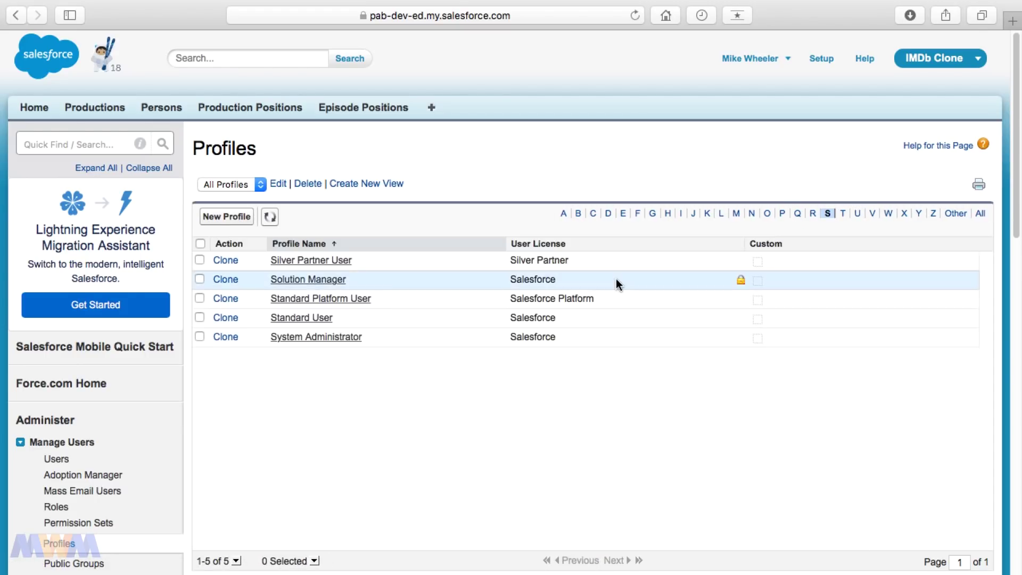
left_click(330, 337)
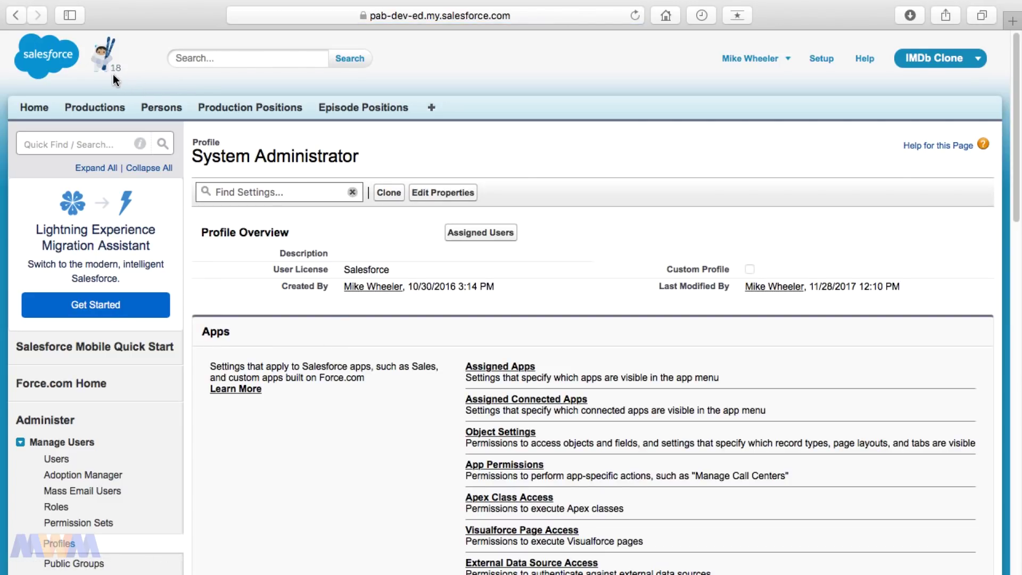
Read the app-specific actions and Manage Call Centers description, then open the profile's Assigned Apps list
scroll(414, 488, "down", 1)
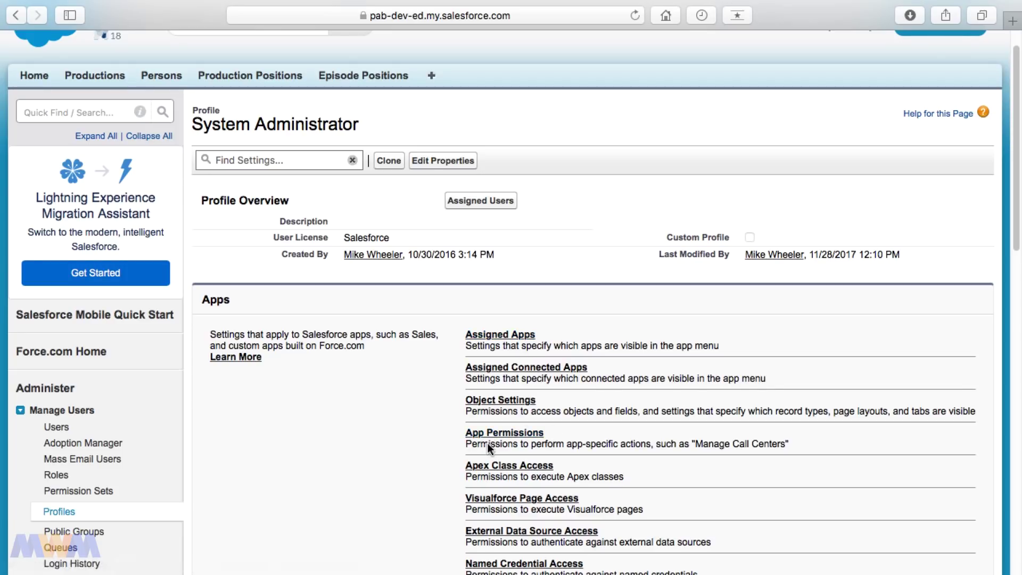
double_click(581, 444)
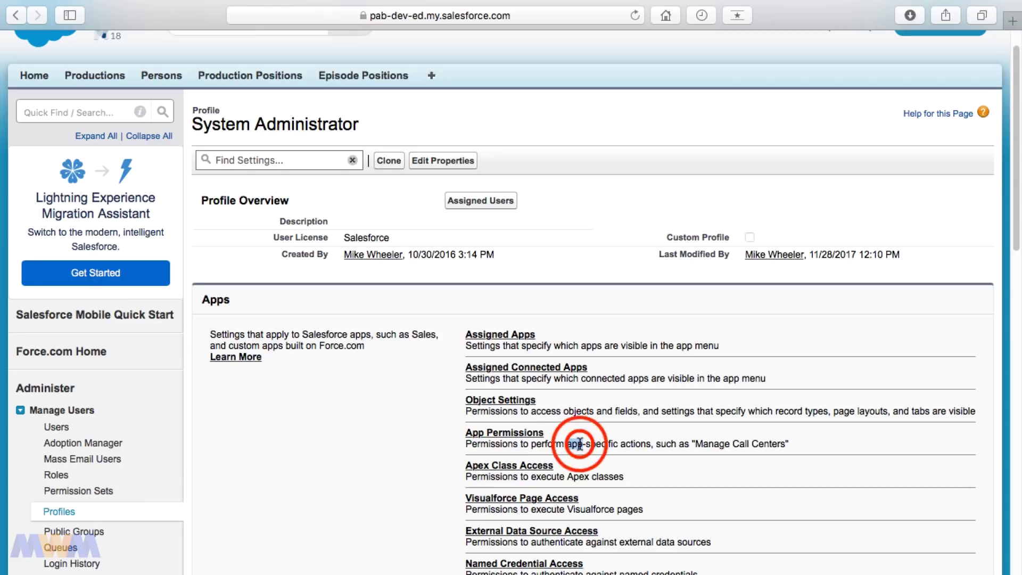
left_click_drag(581, 444, 623, 444)
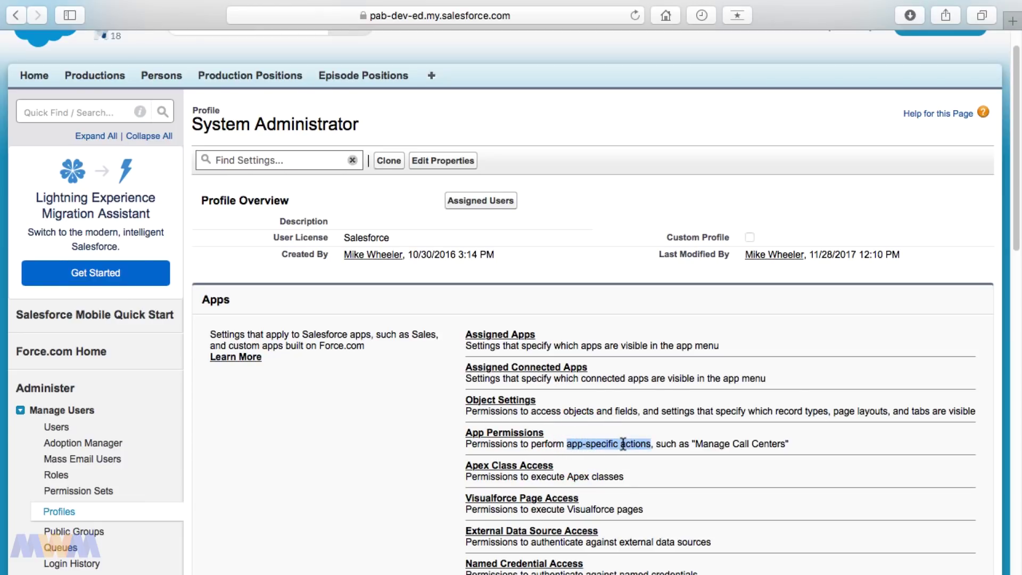
left_click_drag(722, 449, 788, 446)
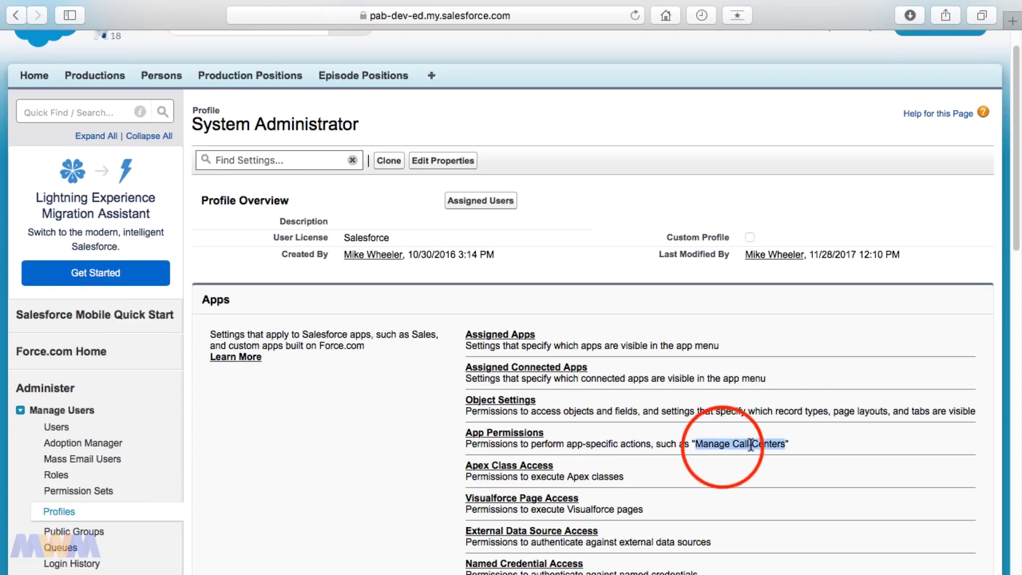
left_click(510, 341)
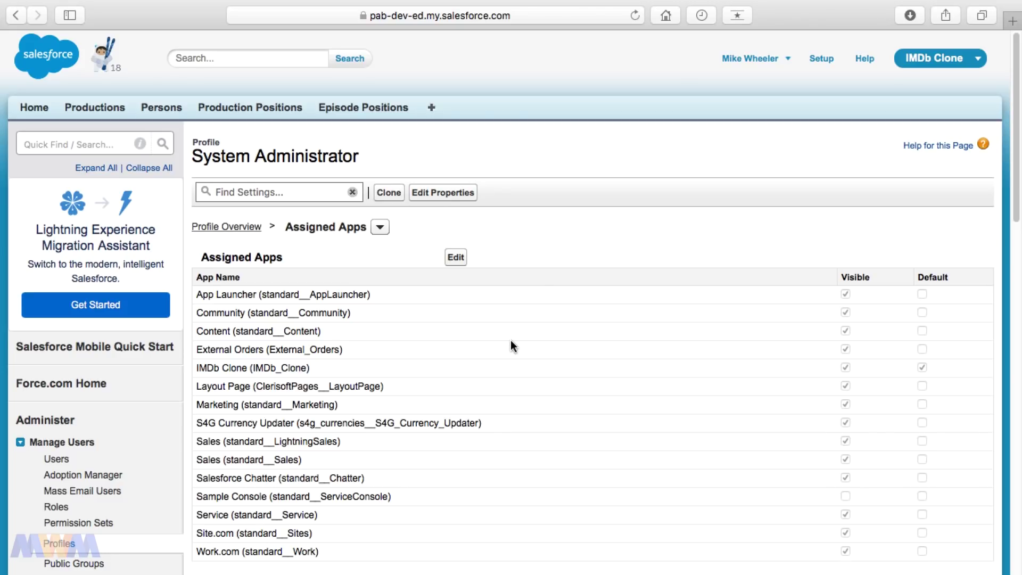
left_click(293, 370)
Edit assigned apps: Community as default, IMDb Clone's Visible unchecked, and save
left_click(913, 369)
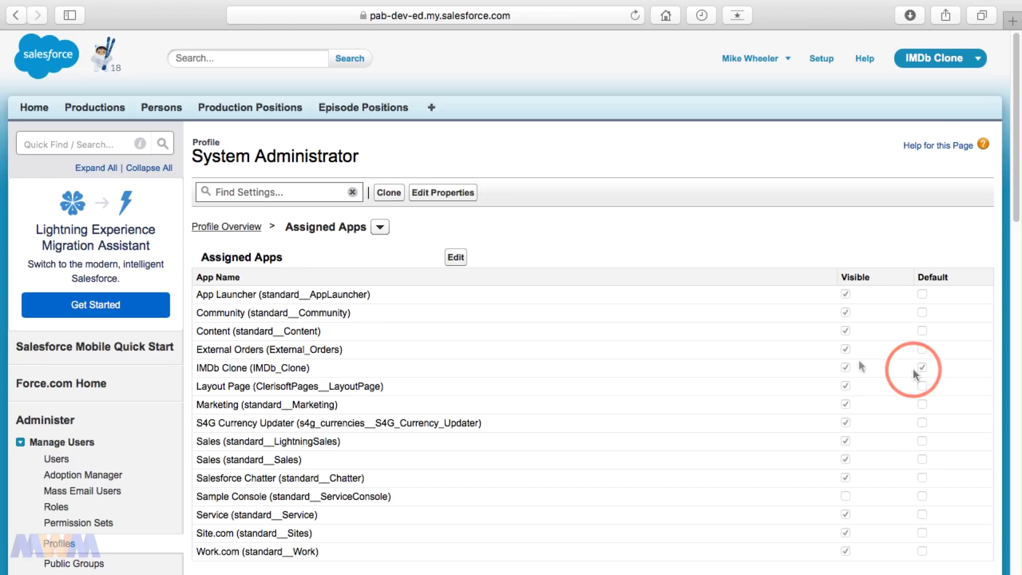
left_click(457, 258)
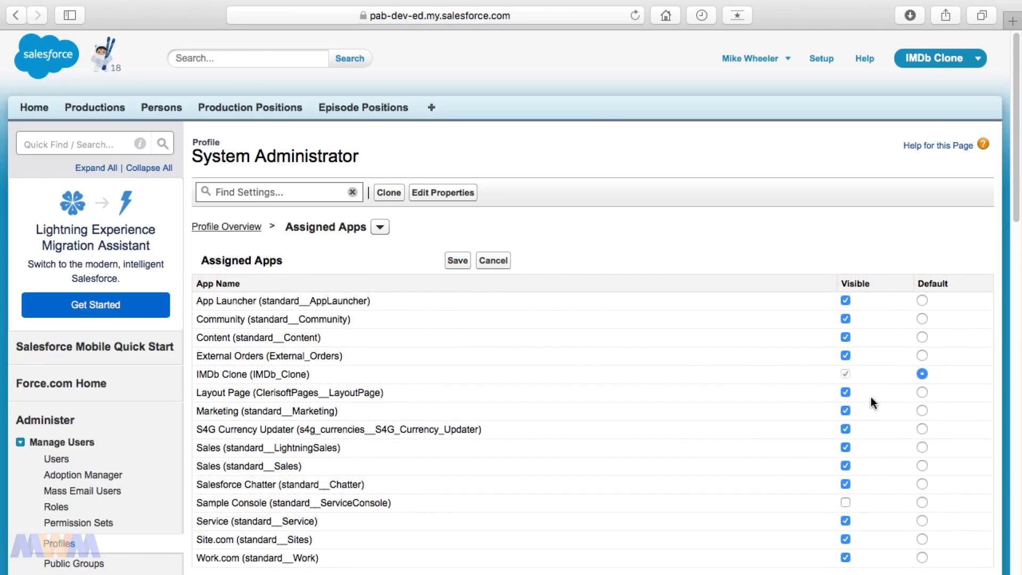
left_click(922, 356)
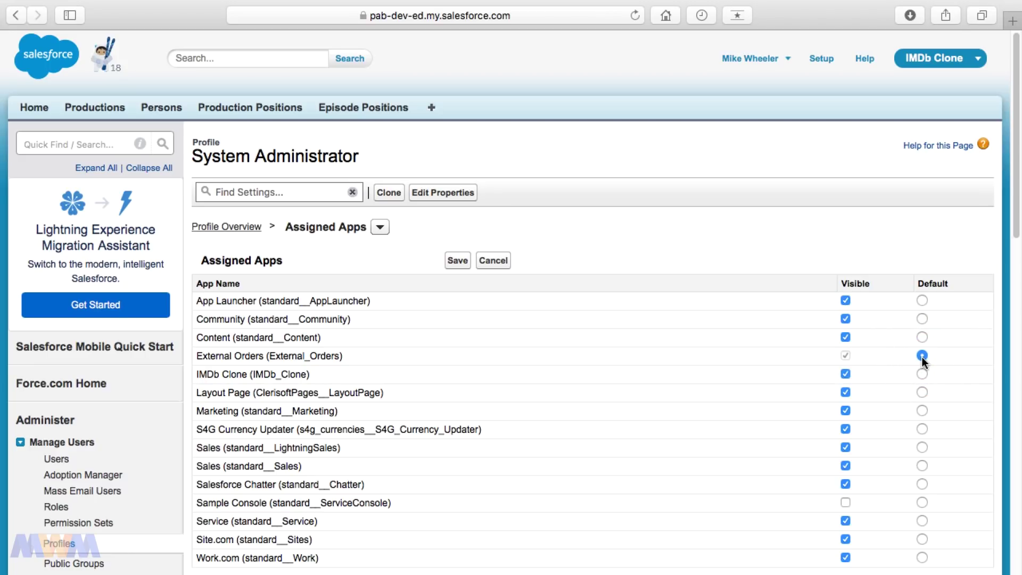
left_click(922, 319)
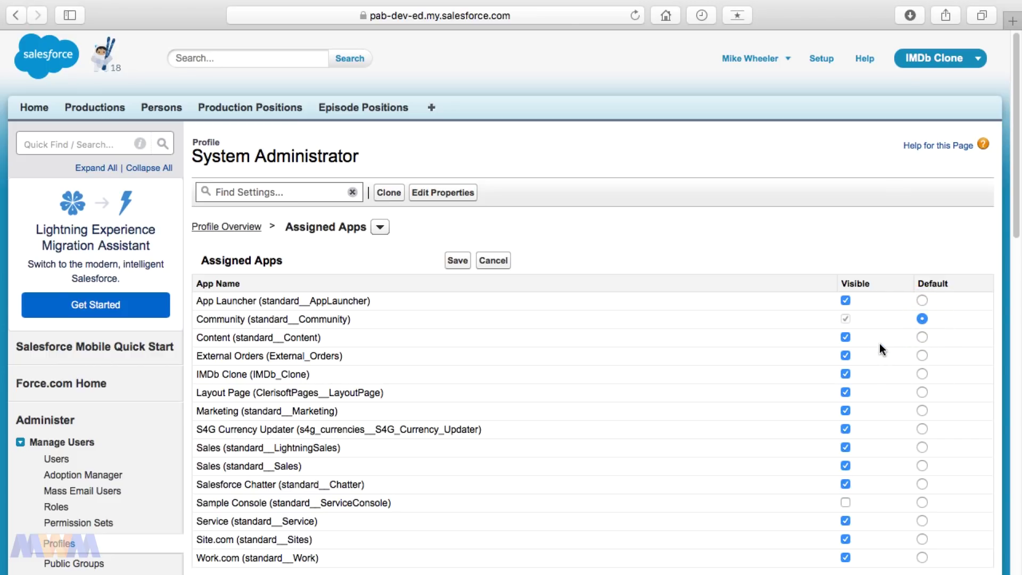
left_click(845, 374)
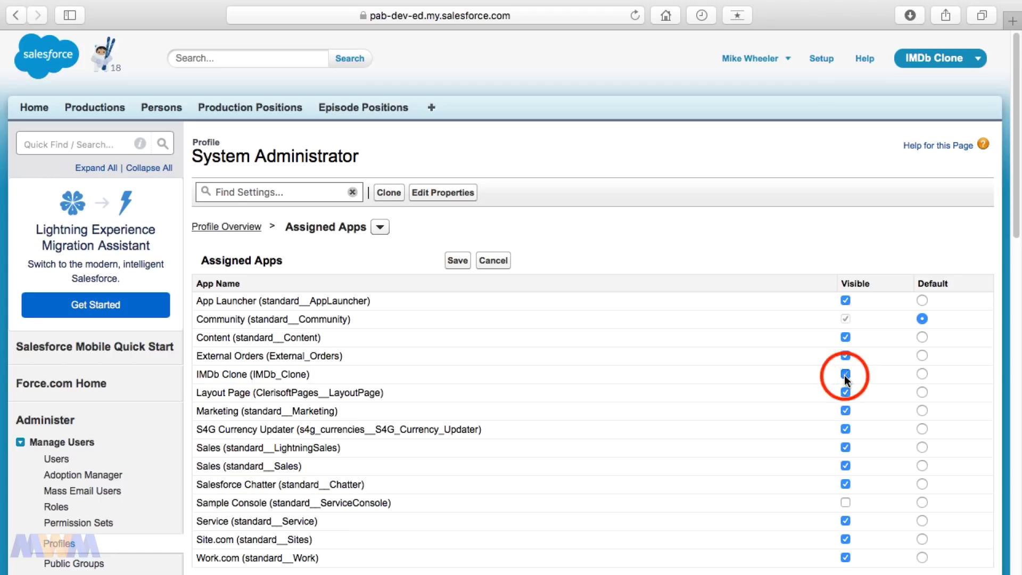
left_click(447, 264)
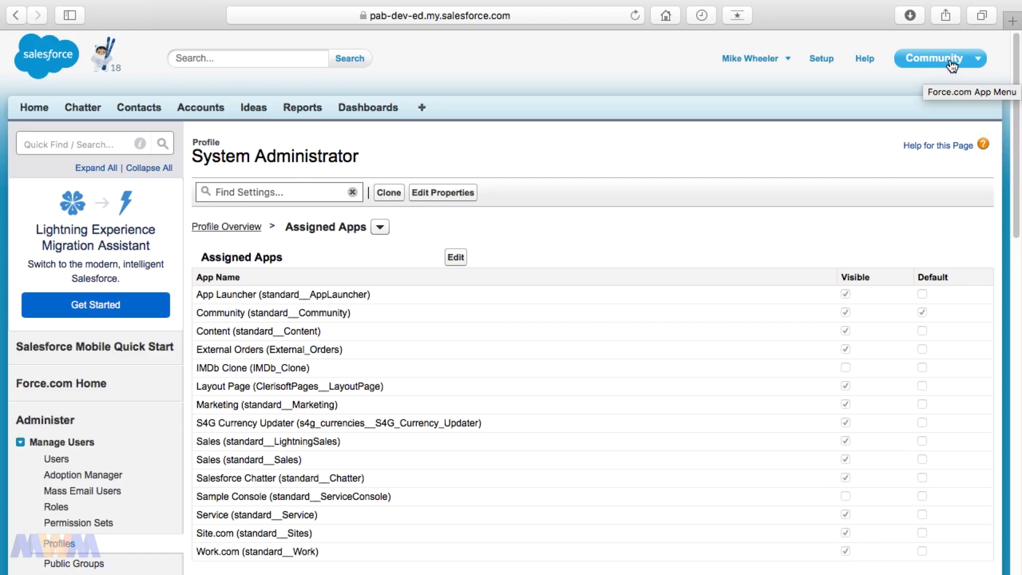
Check the app menu for IMDb Clone, then switch to Lightning Experience
left_click(955, 65)
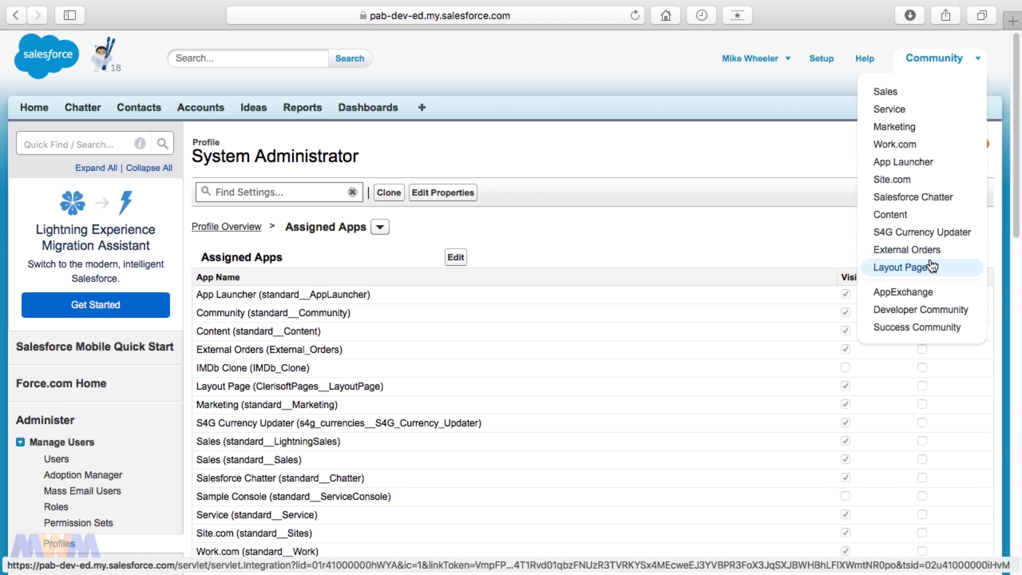
left_click(803, 99)
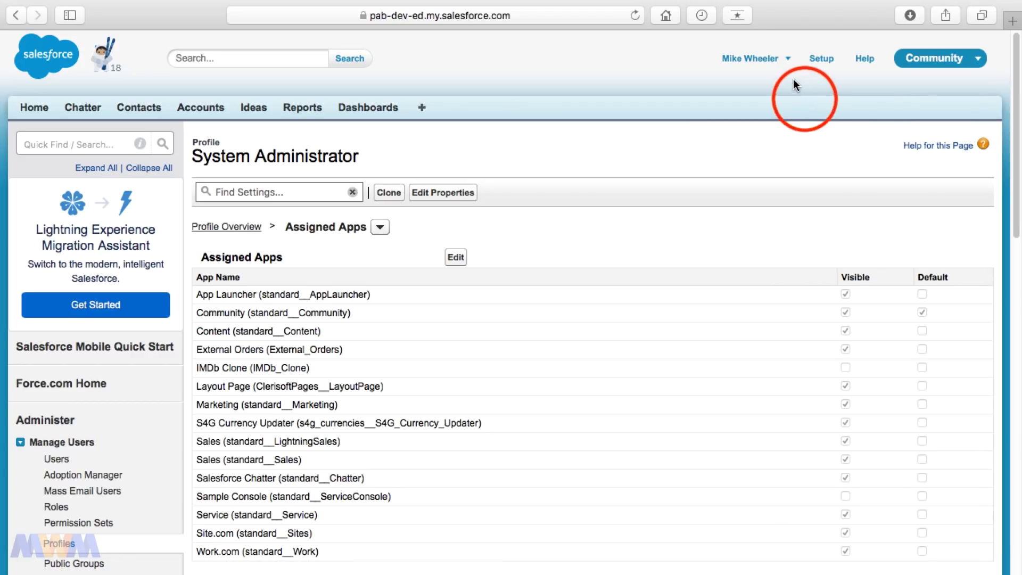
left_click(792, 62)
left_click(706, 144)
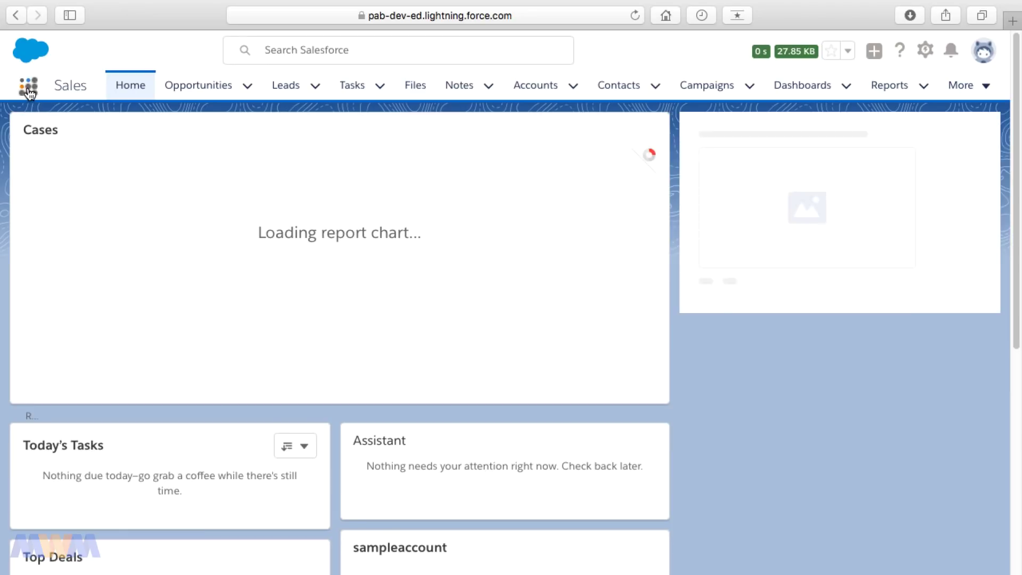
Browse the App Launcher's apps to confirm IMDb Clone is absent, then close it
left_click(28, 87)
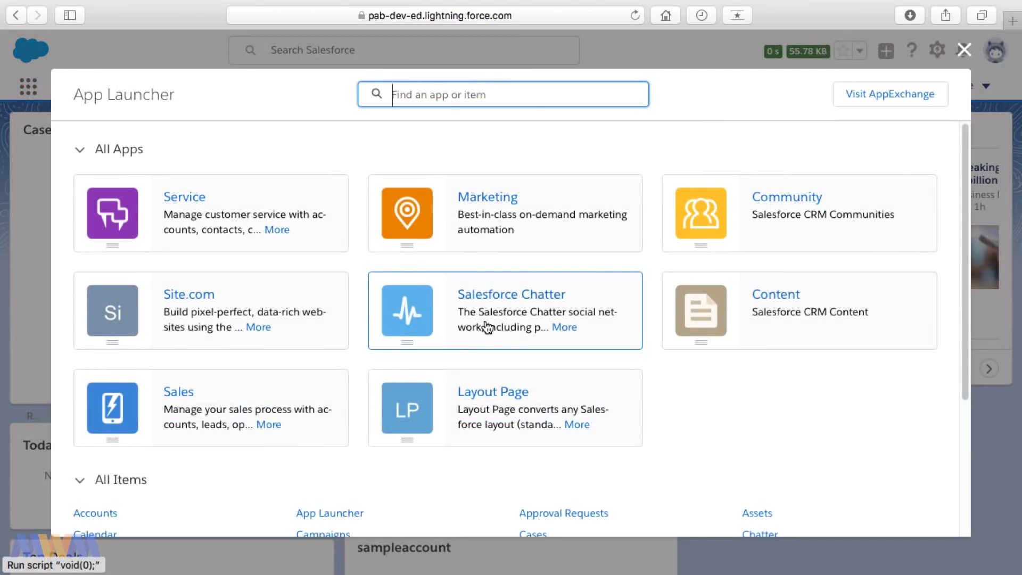
scroll(486, 324, "down", 3)
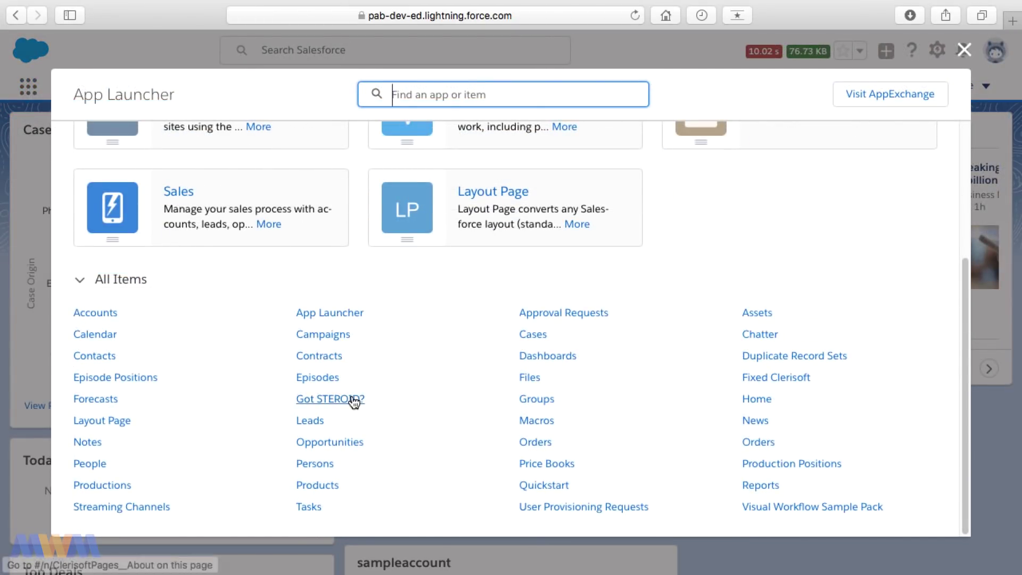
scroll(353, 396, "up", 3)
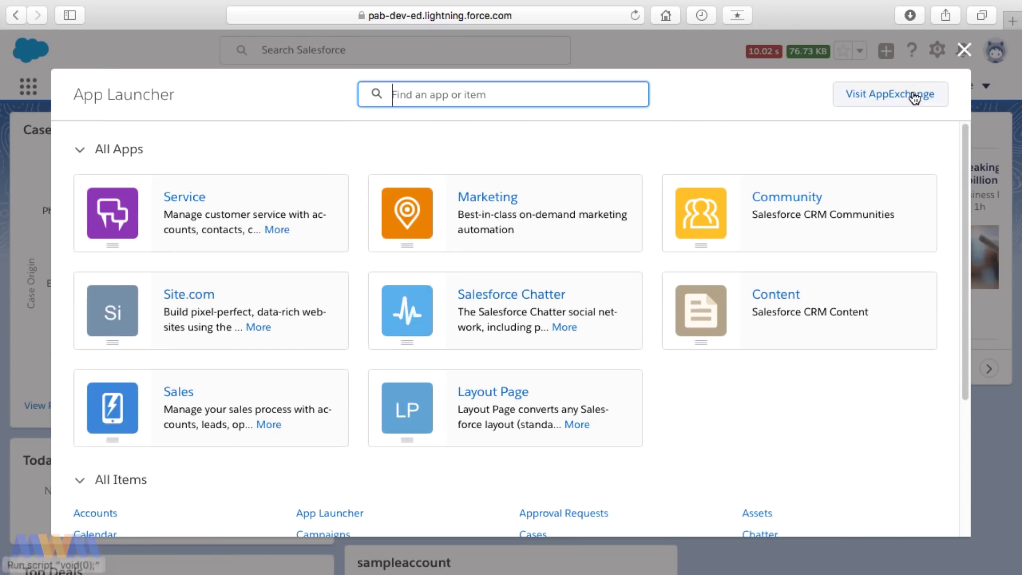
left_click(966, 51)
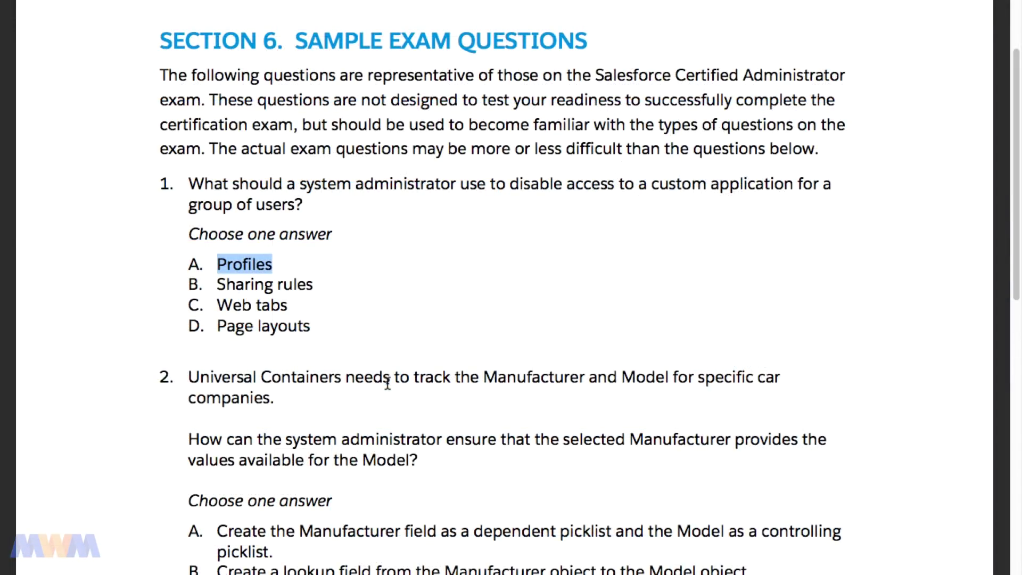
scroll(387, 384, "down", 5)
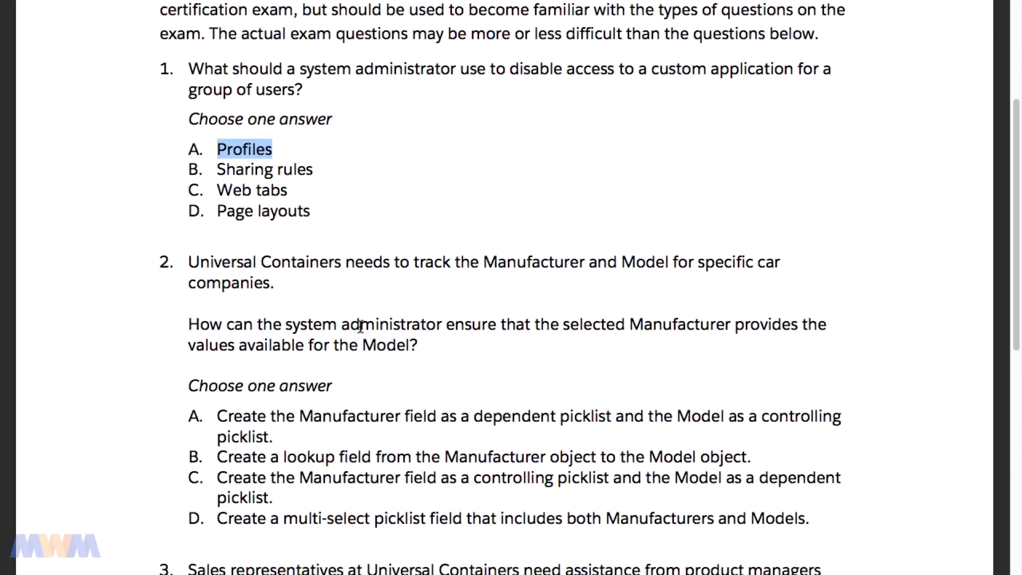
scroll(360, 326, "down", 1)
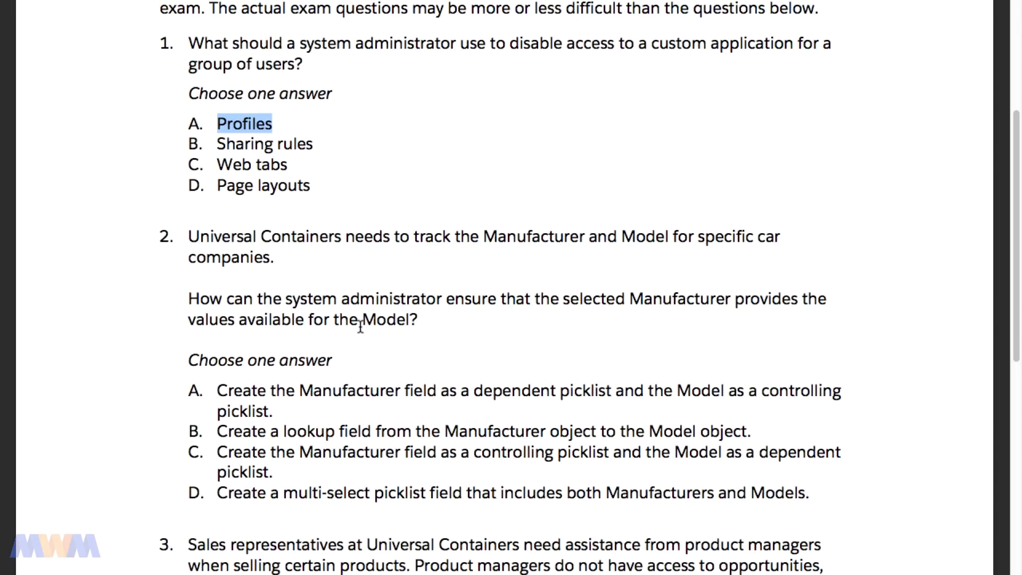
scroll(360, 326, "down", 2)
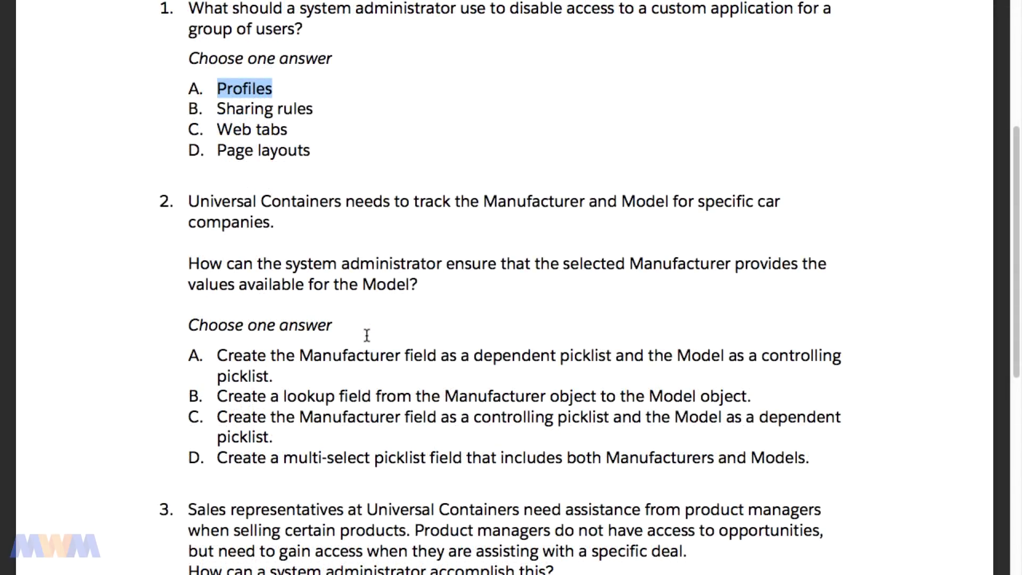
scroll(367, 335, "down", 1)
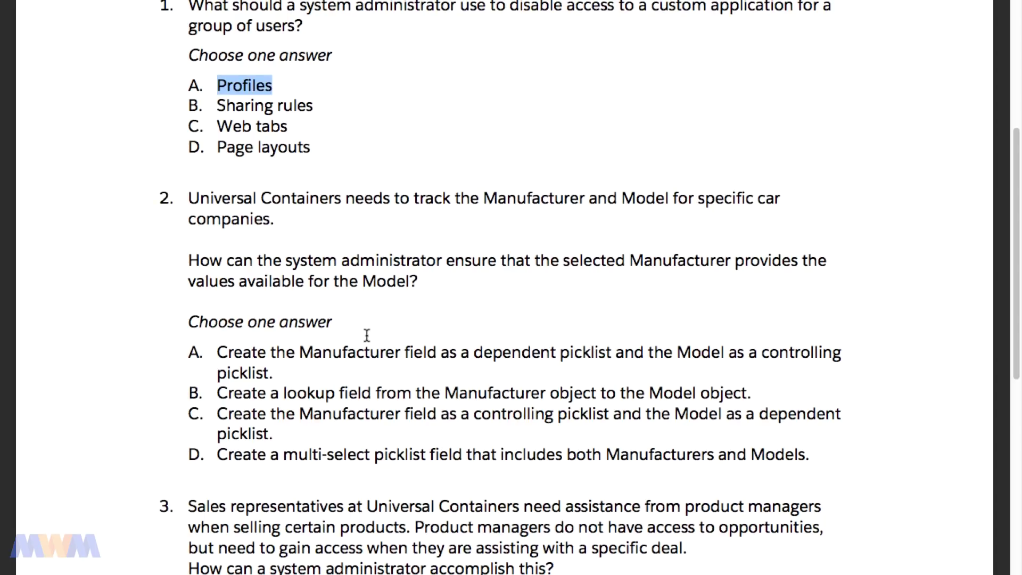